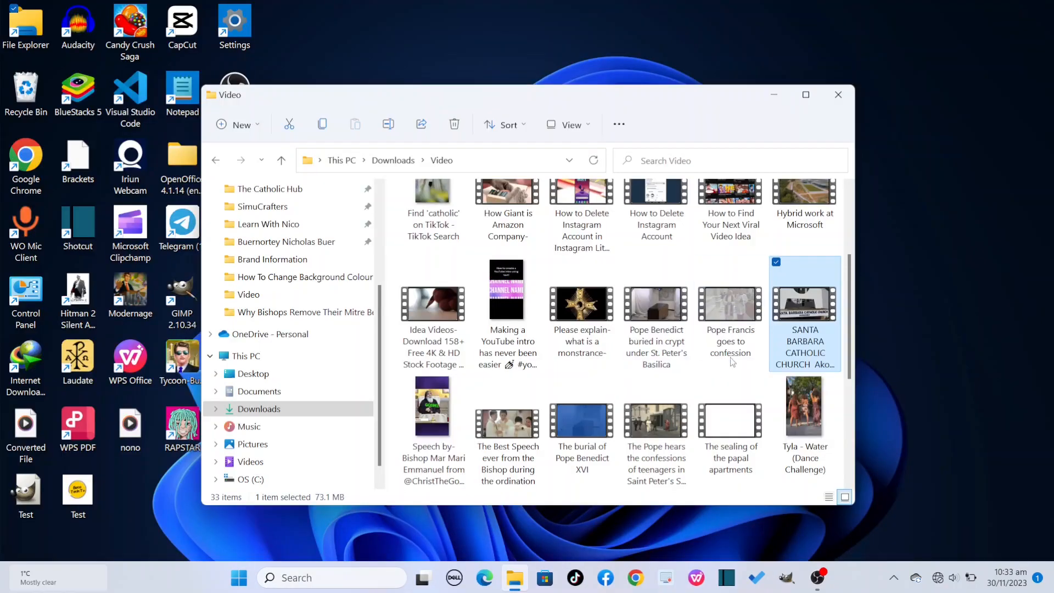
right_click(780, 313)
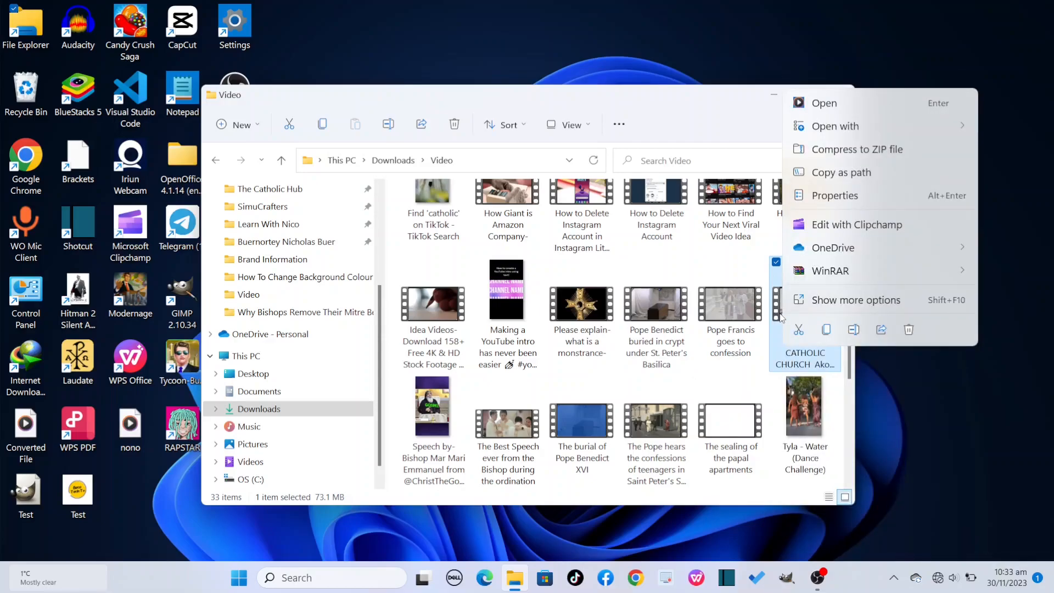
mouse_move(824, 129)
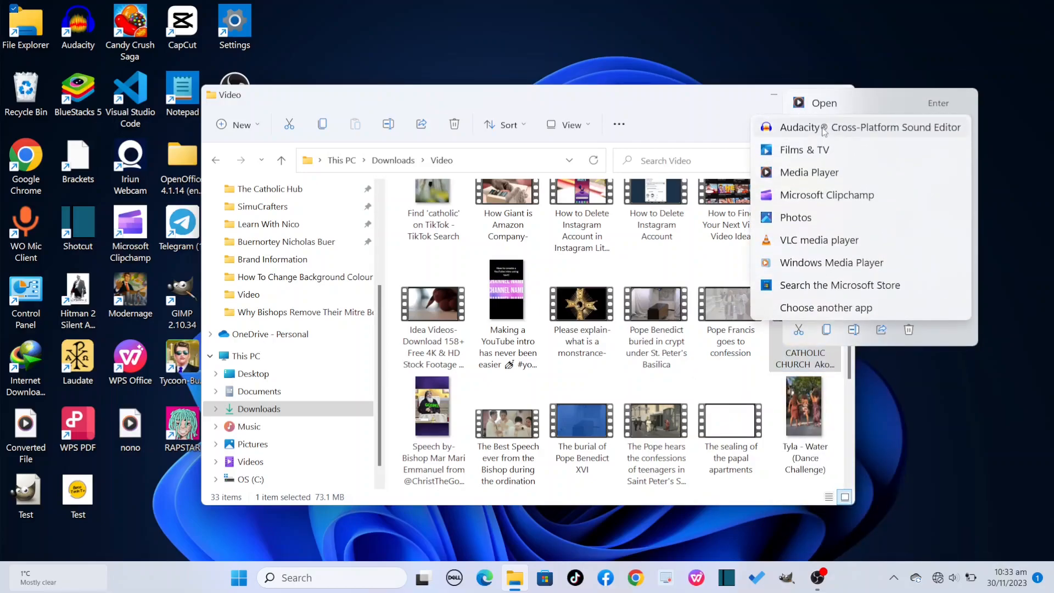
click(815, 168)
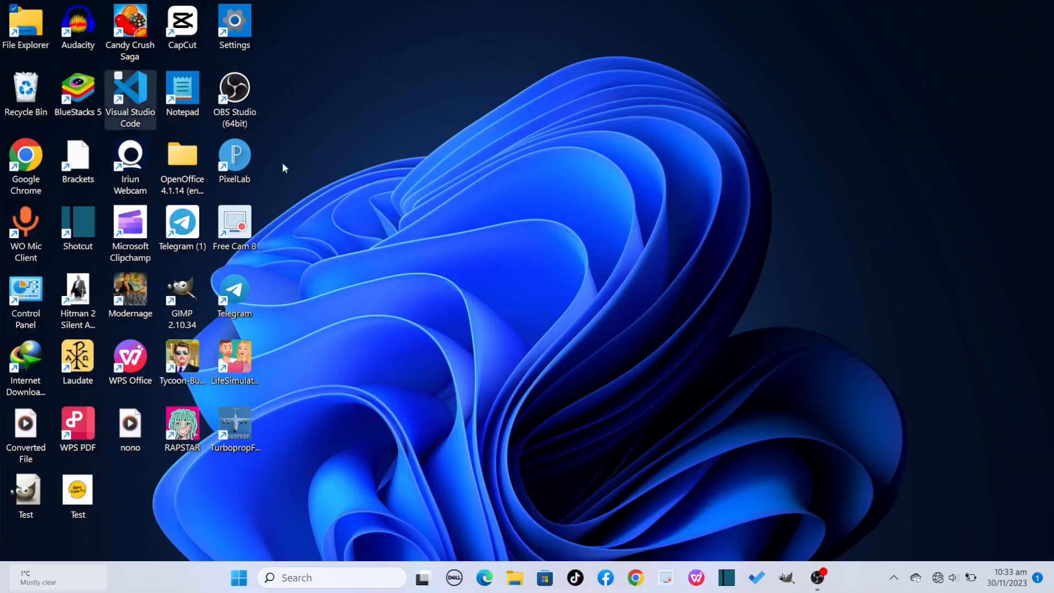
Open the Video folder inside Downloads and open the SANTA BARBARA CATHOLIC CHURCH video.
key(super+e)
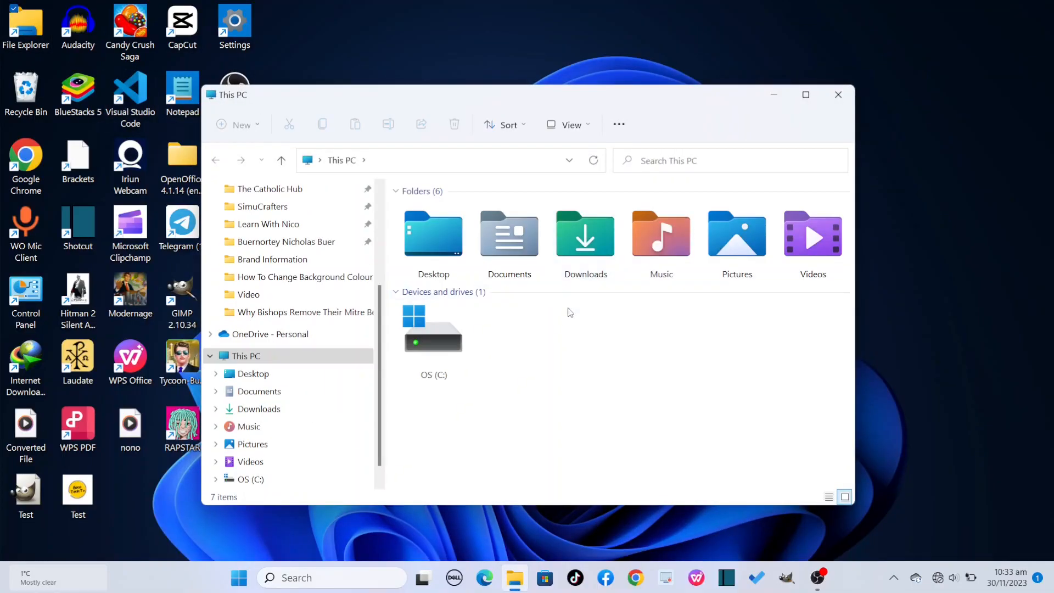
double_click(596, 258)
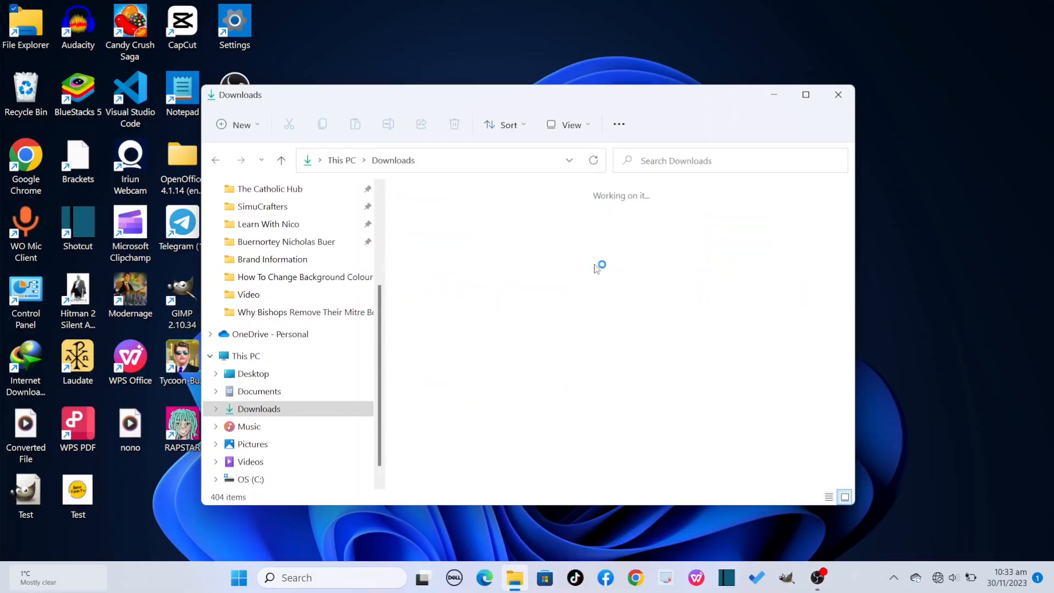
scroll(714, 338, down, 10)
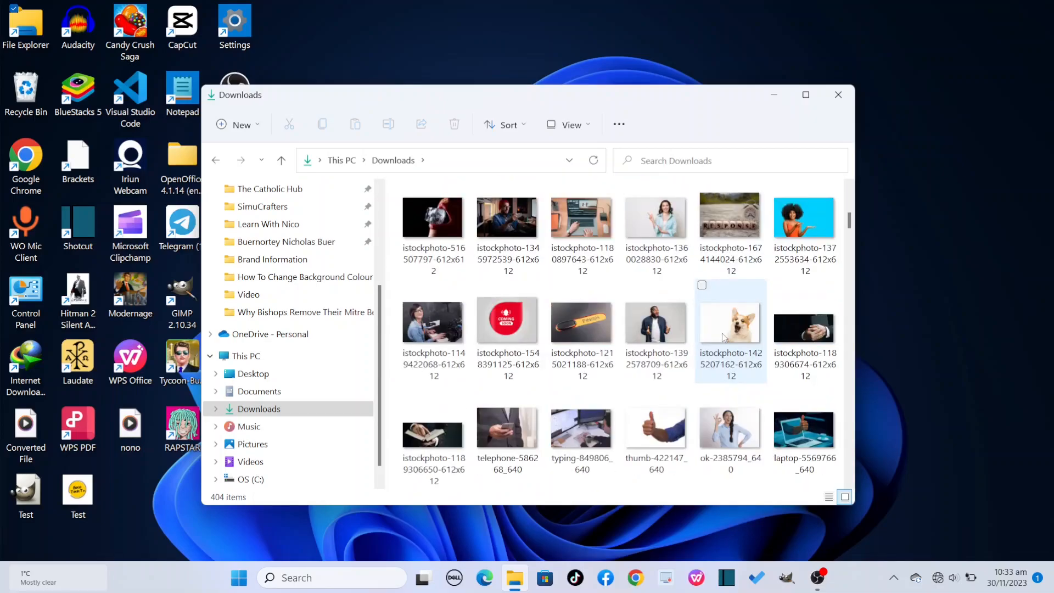
double_click(444, 327)
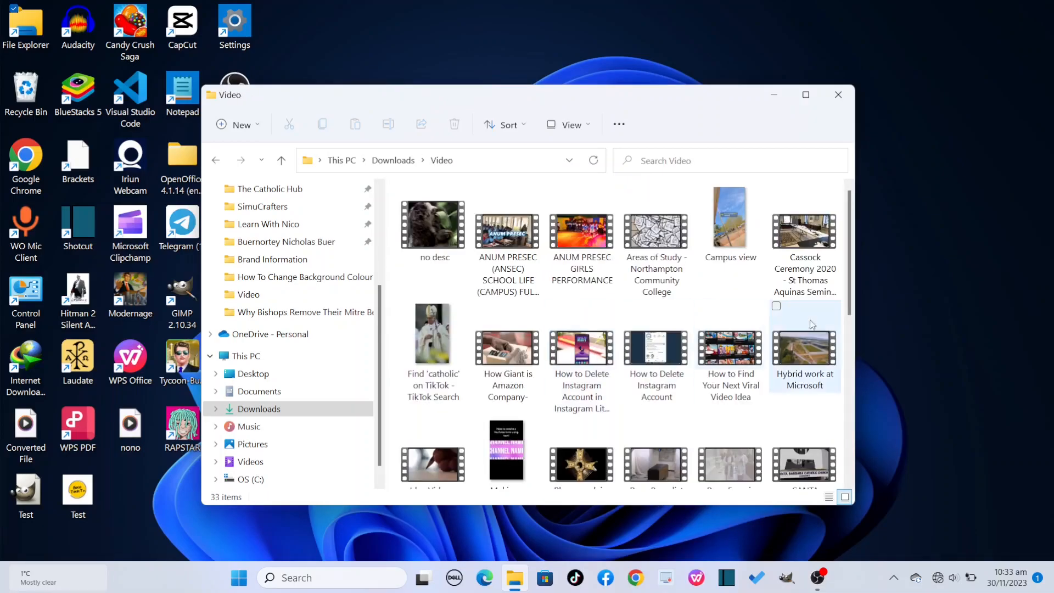
scroll(829, 366, down, 1)
scroll(829, 366, down, 1)
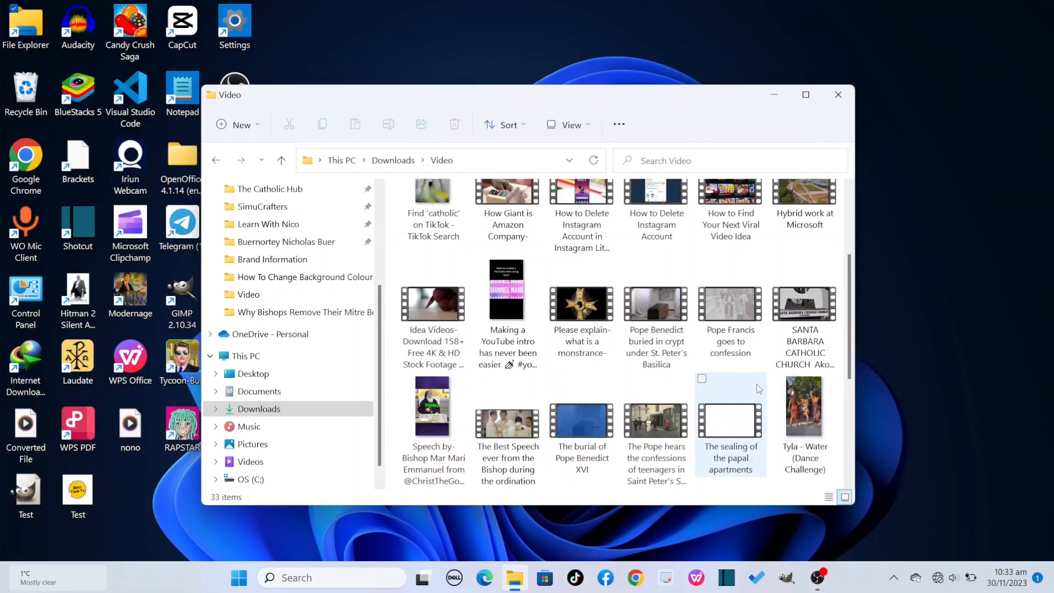
scroll(813, 340, up, 1)
scroll(813, 379, down, 1)
double_click(815, 345)
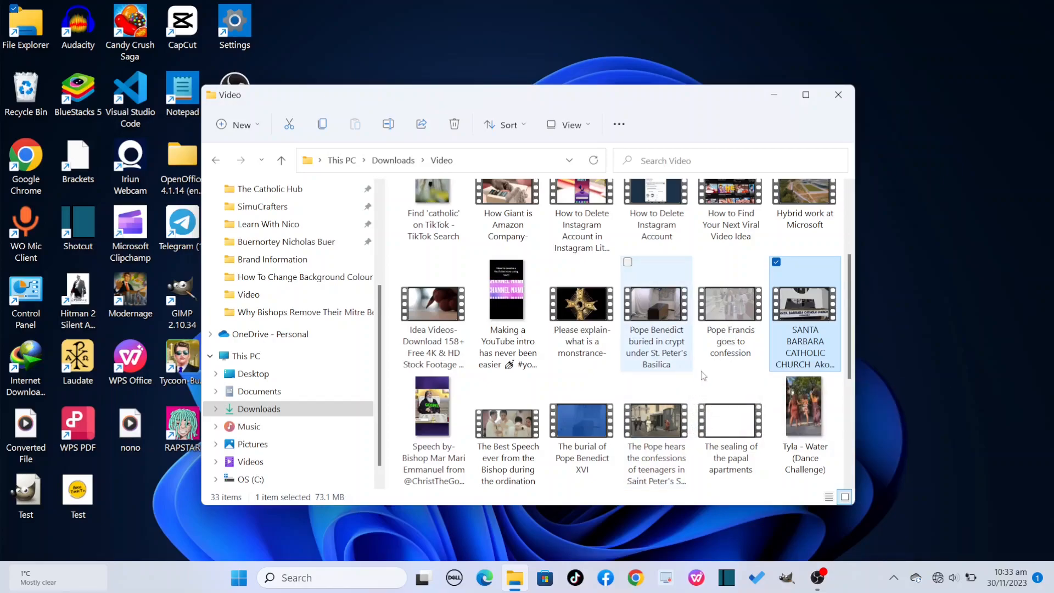
Open the selected SANTA BARBARA CATHOLIC CHURCH video with Films & TV.
right_click(782, 317)
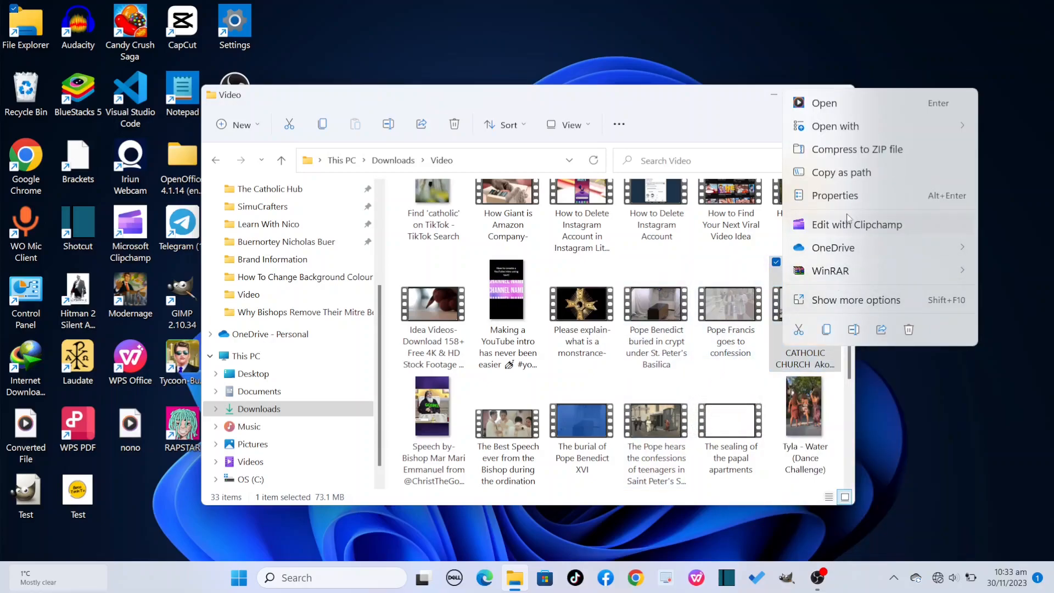
mouse_move(805, 126)
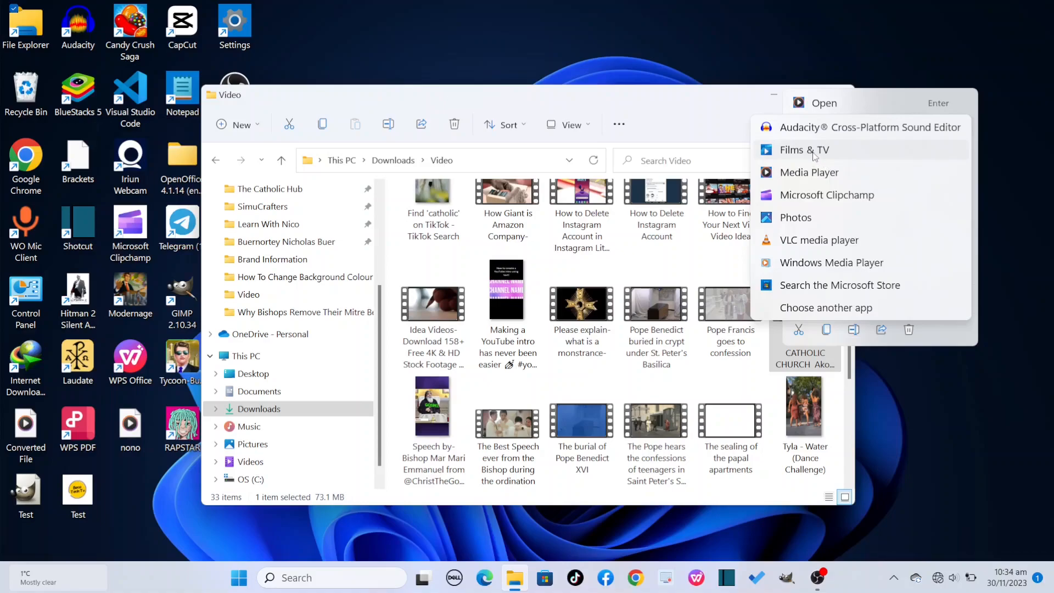
click(813, 154)
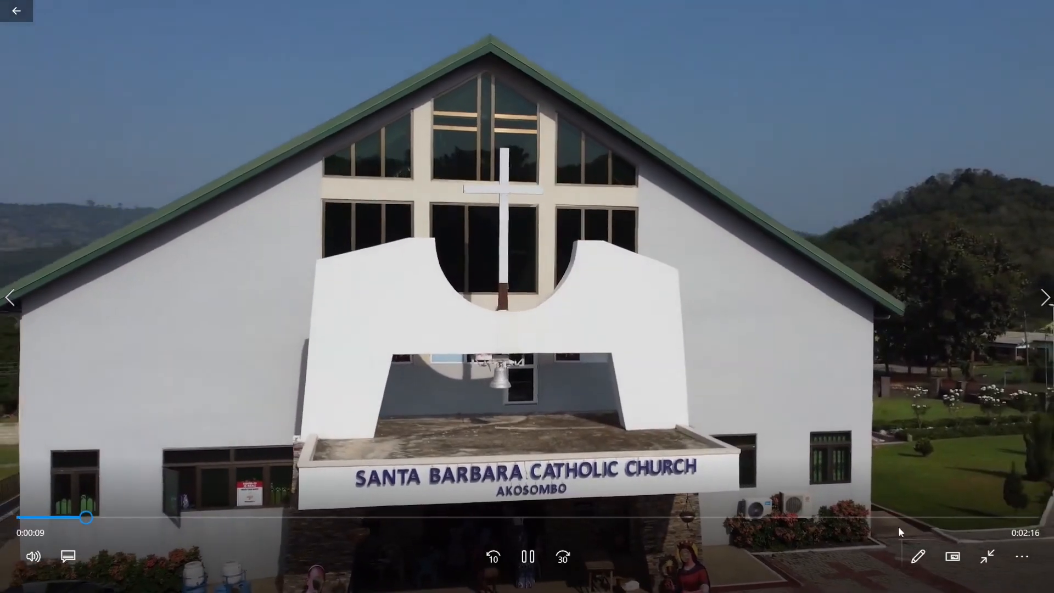
Start saving a photo from the video and pause playback at the 00:46 frame showing the church front.
click(921, 557)
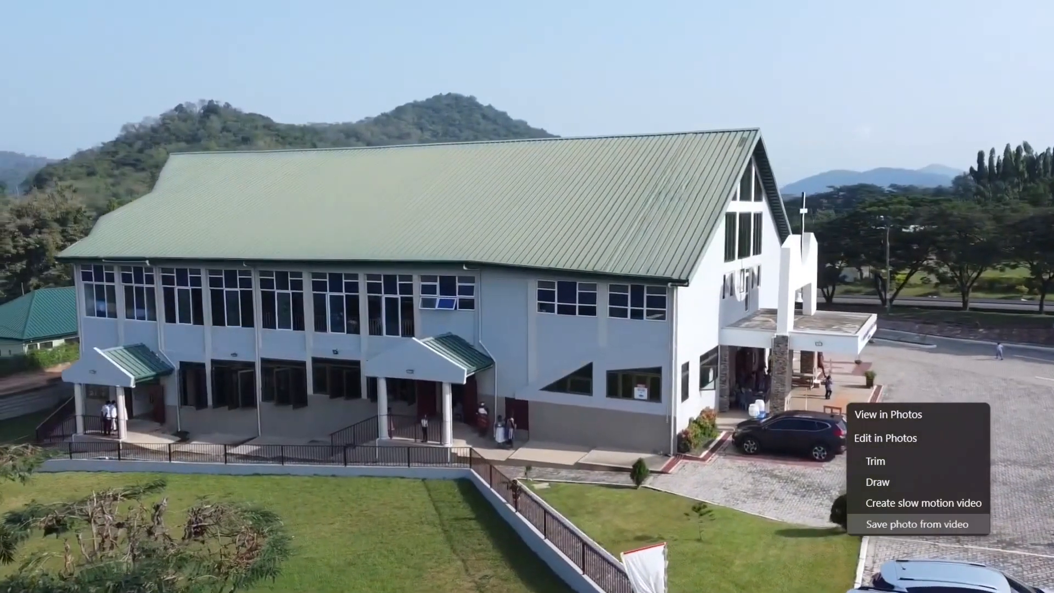
click(897, 521)
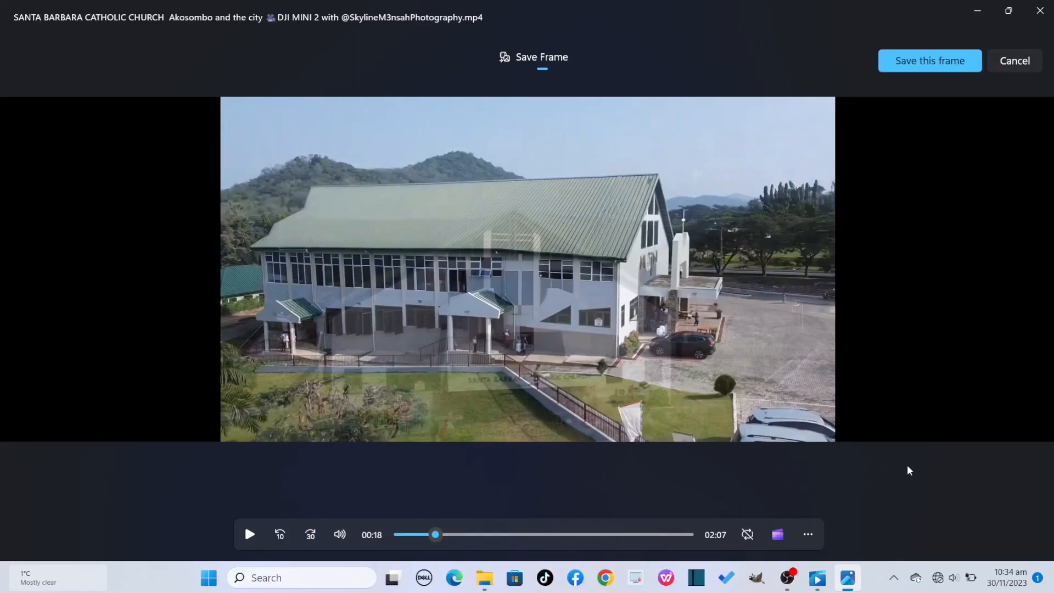
mouse_move(340, 534)
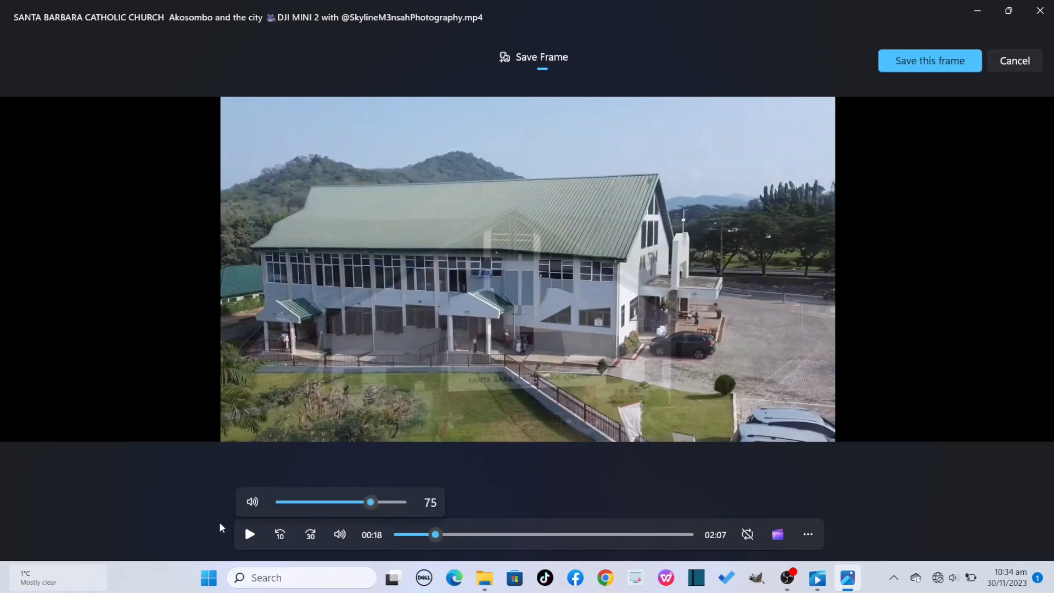
click(248, 535)
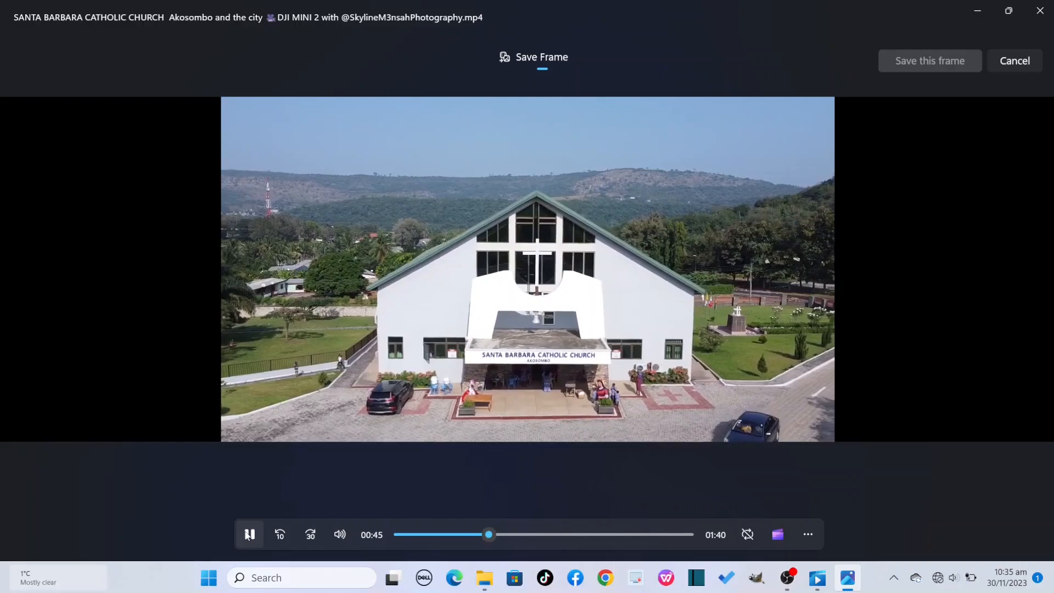
click(248, 534)
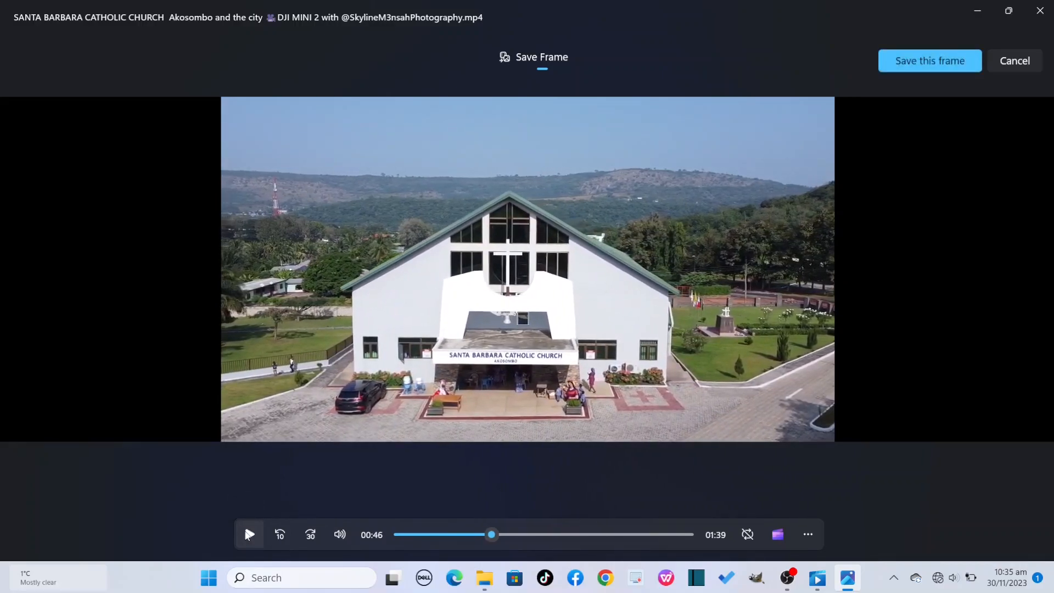
Save the current frame as a .jpg in Downloads, shortening its file name to end at "Akosombo and the city", and close the frame window.
click(930, 62)
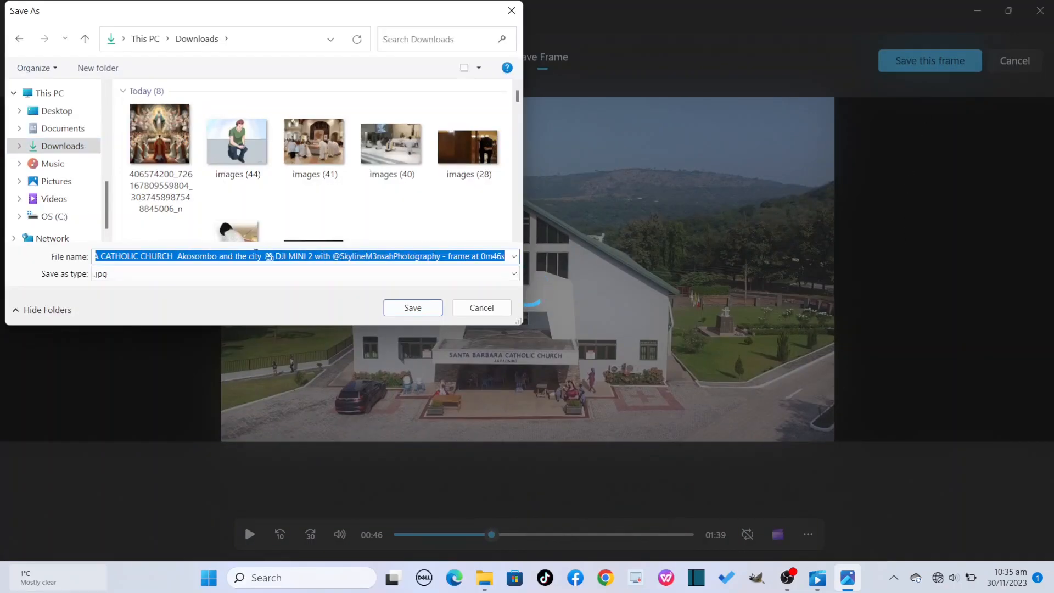
drag(261, 256, 559, 259)
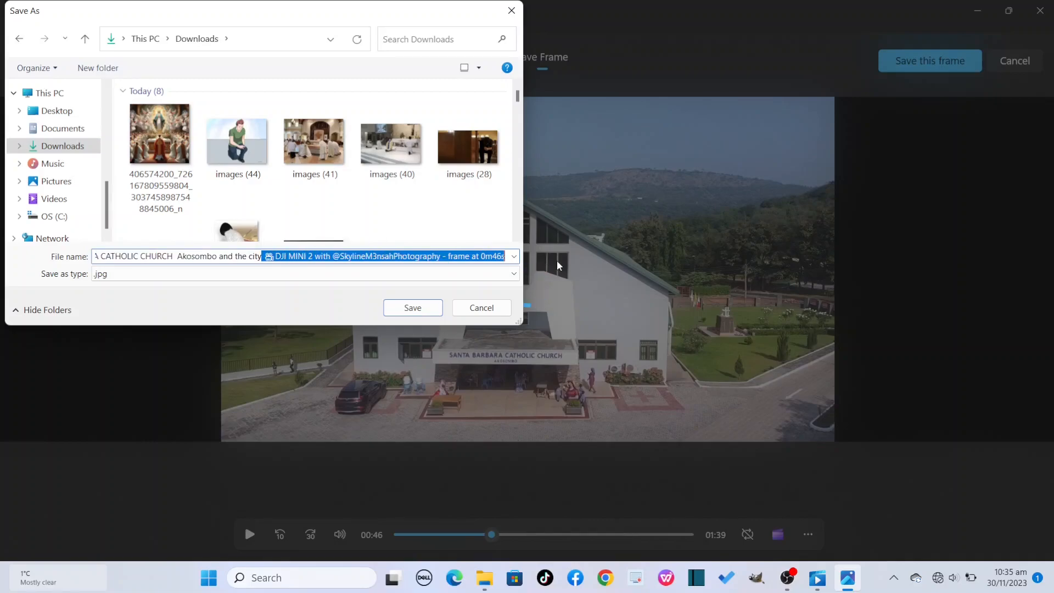
key(BackSpace)
click(419, 312)
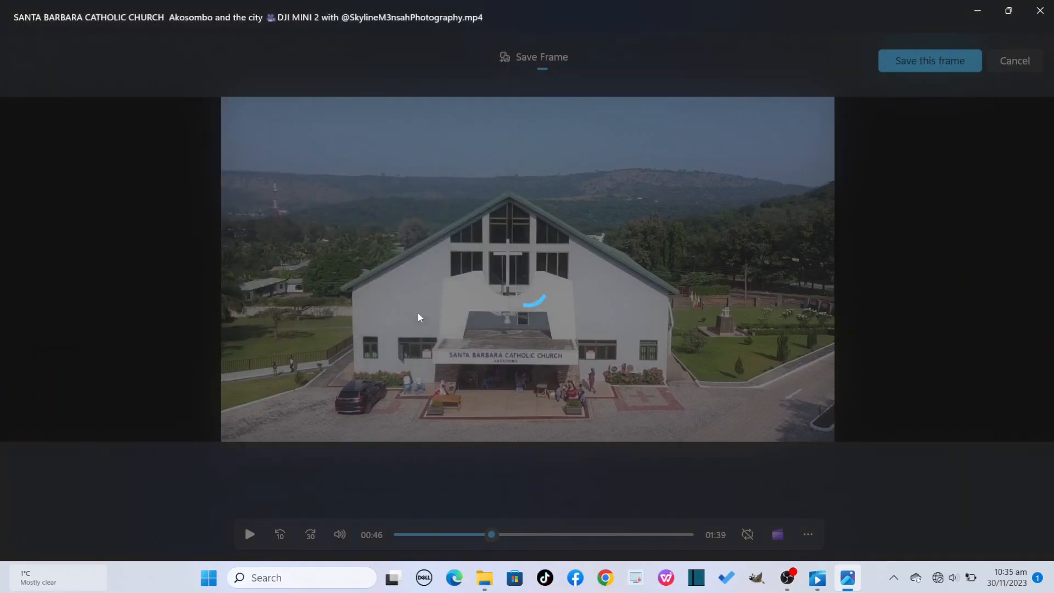
click(1049, 4)
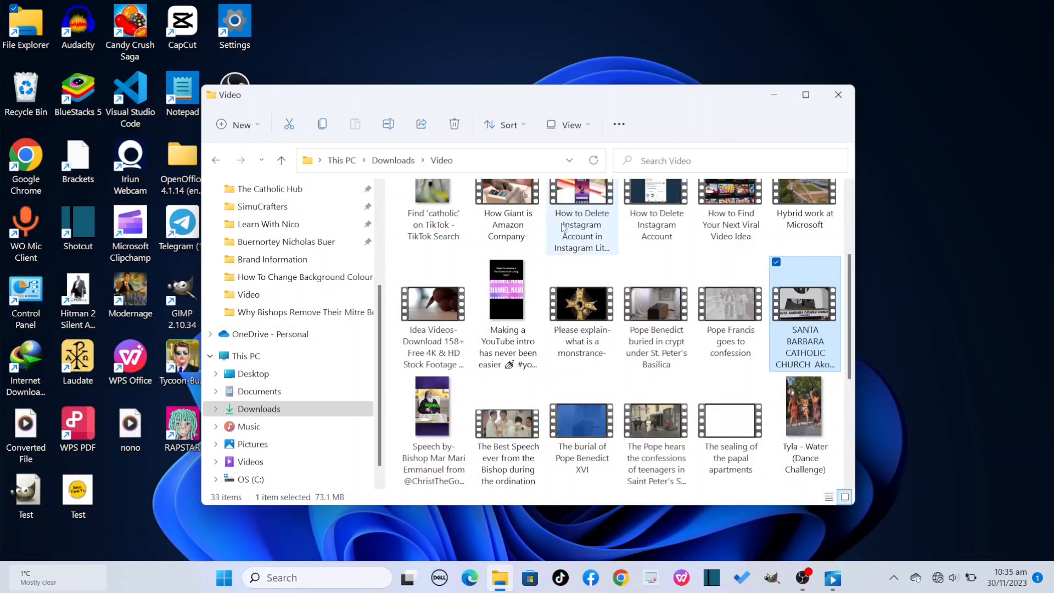
Go to the Downloads folder and open the saved church image.
scroll(310, 290, up, 1)
scroll(307, 288, up, 2)
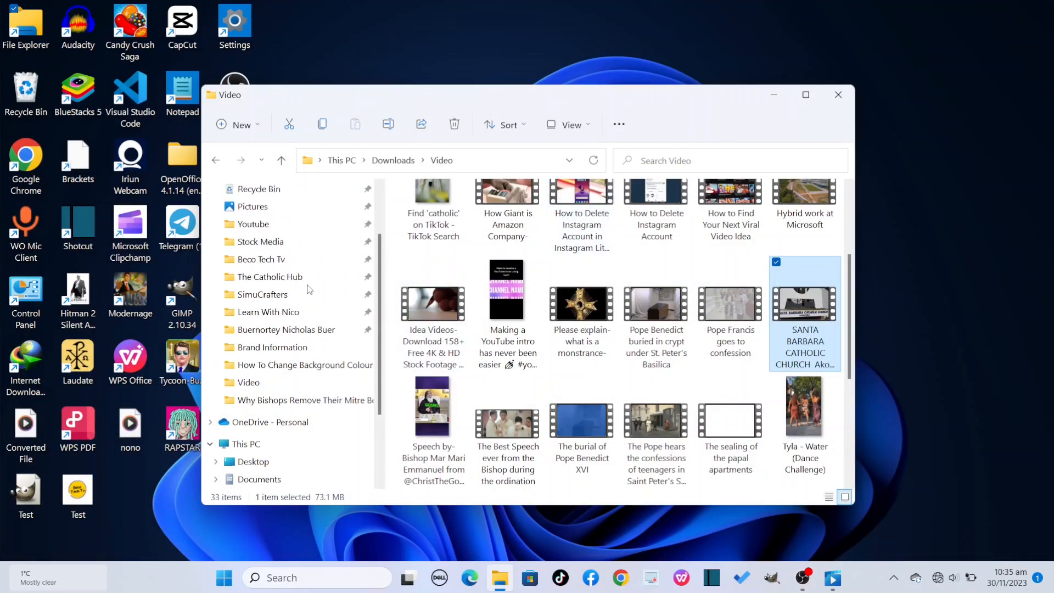
click(283, 237)
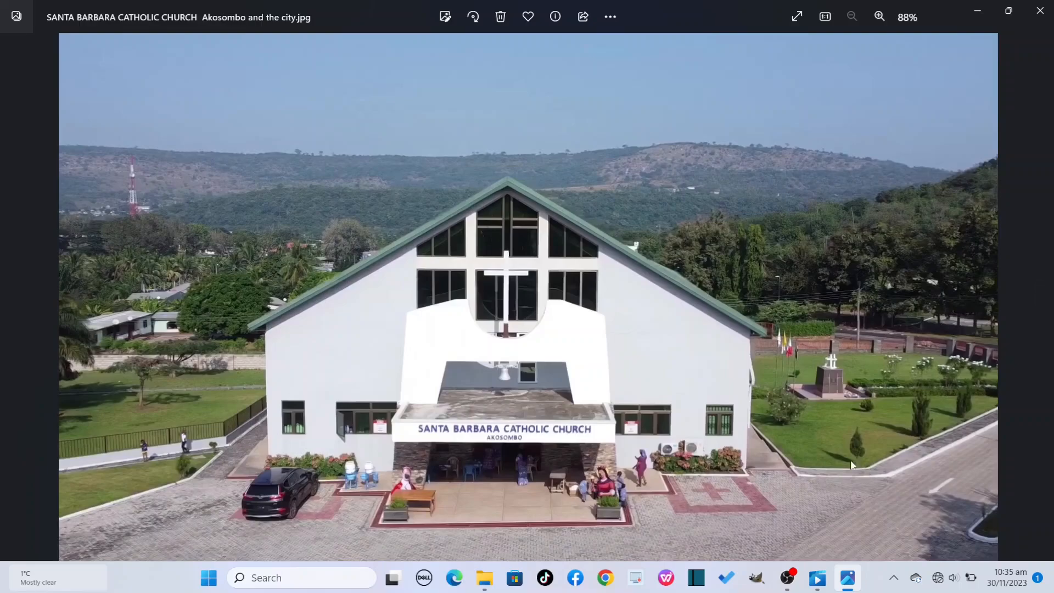
Open the church image for editing, crop it to about 1781 x 1002 and shift it slightly upward within the frame.
click(444, 18)
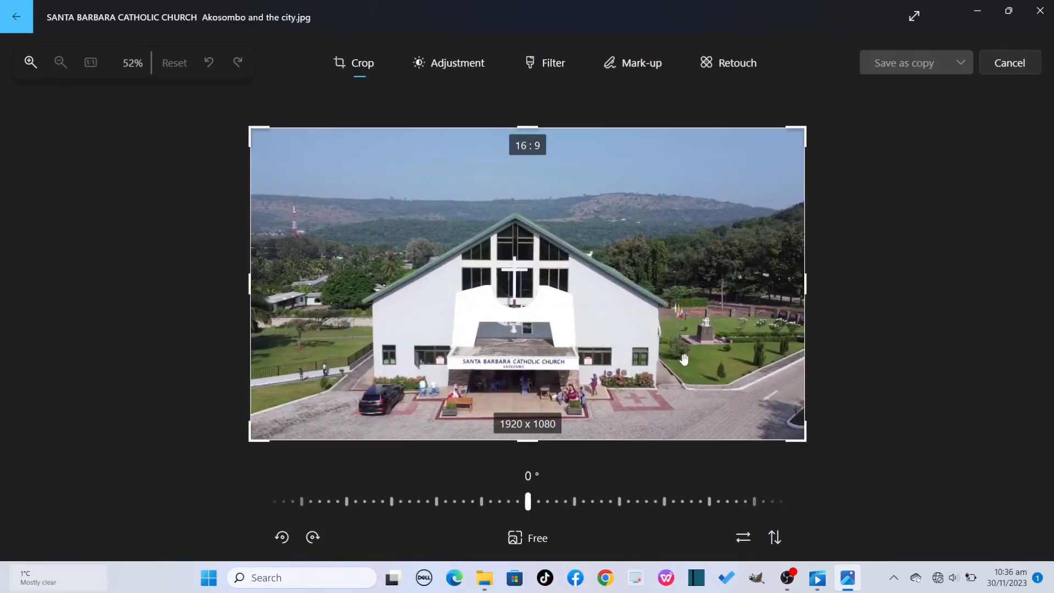
scroll(673, 363, up, 1)
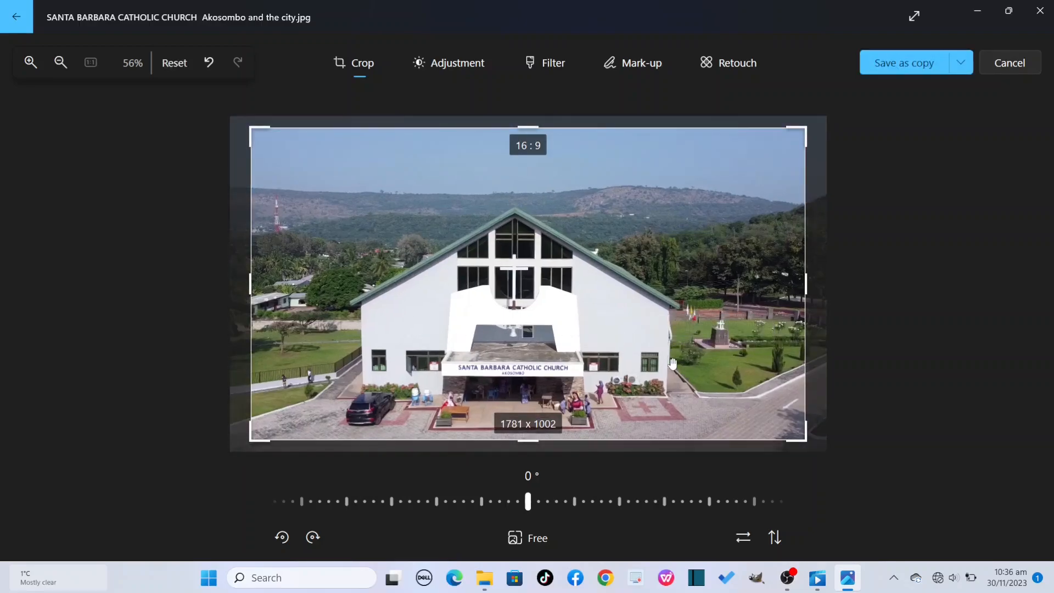
scroll(642, 382, down, 1)
scroll(609, 373, up, 1)
drag(594, 362, 594, 355)
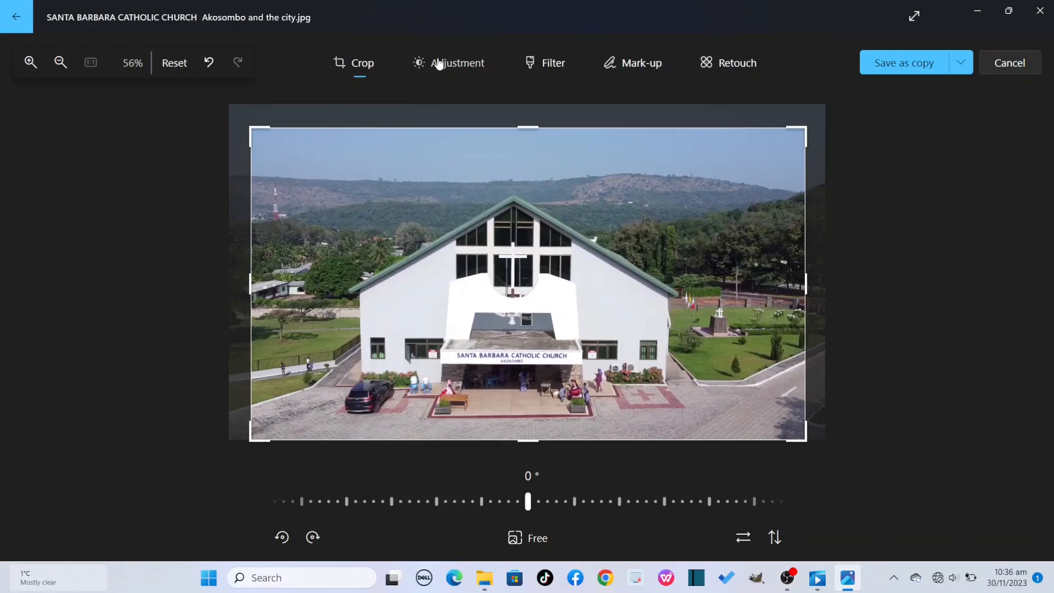
Adjust the image's light by raising the exposure and setting contrast to 10 and highlights to 7.
click(438, 63)
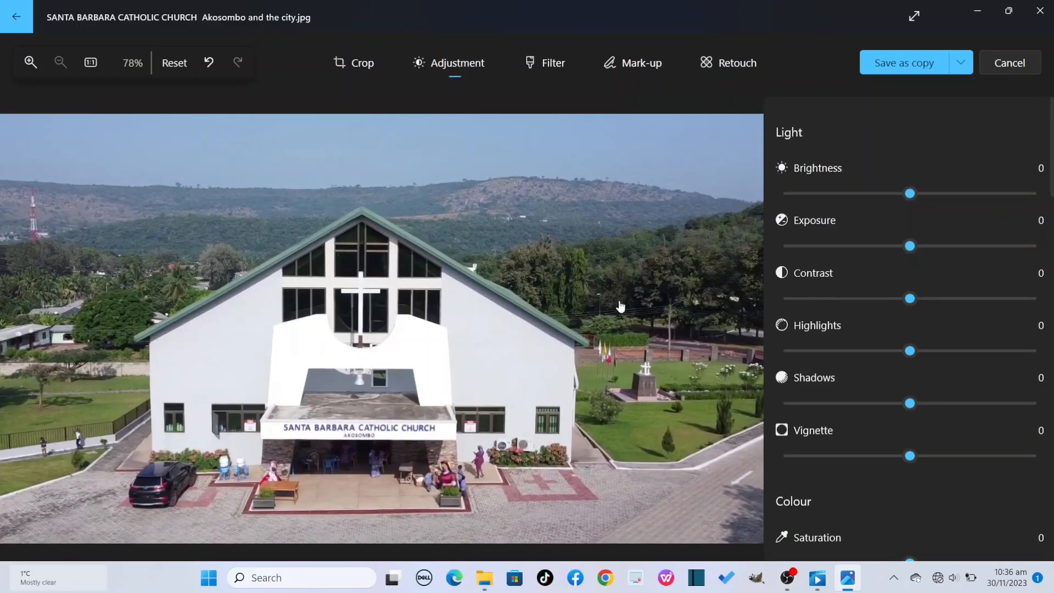
drag(895, 196, 911, 197)
drag(910, 246, 940, 247)
mouse_move(916, 298)
mouse_down()
mouse_move(897, 298)
mouse_move(927, 298)
mouse_up()
mouse_move(910, 351)
mouse_down()
mouse_move(923, 351)
mouse_move(916, 341)
mouse_up()
Adjust the image's colour with saturation 23, warmth -4 and tint -7.
scroll(923, 336, down, 1)
scroll(922, 341, down, 1)
drag(919, 422, 947, 427)
mouse_move(911, 471)
mouse_down()
mouse_move(929, 476)
mouse_move(902, 476)
mouse_up()
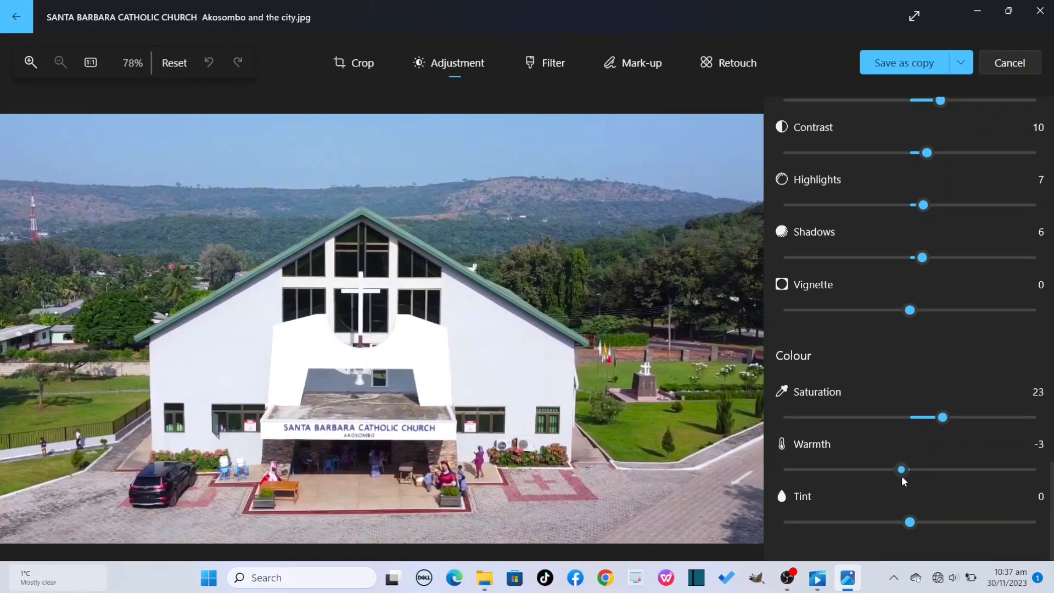
mouse_move(910, 523)
mouse_down()
mouse_move(928, 524)
mouse_move(899, 534)
mouse_up()
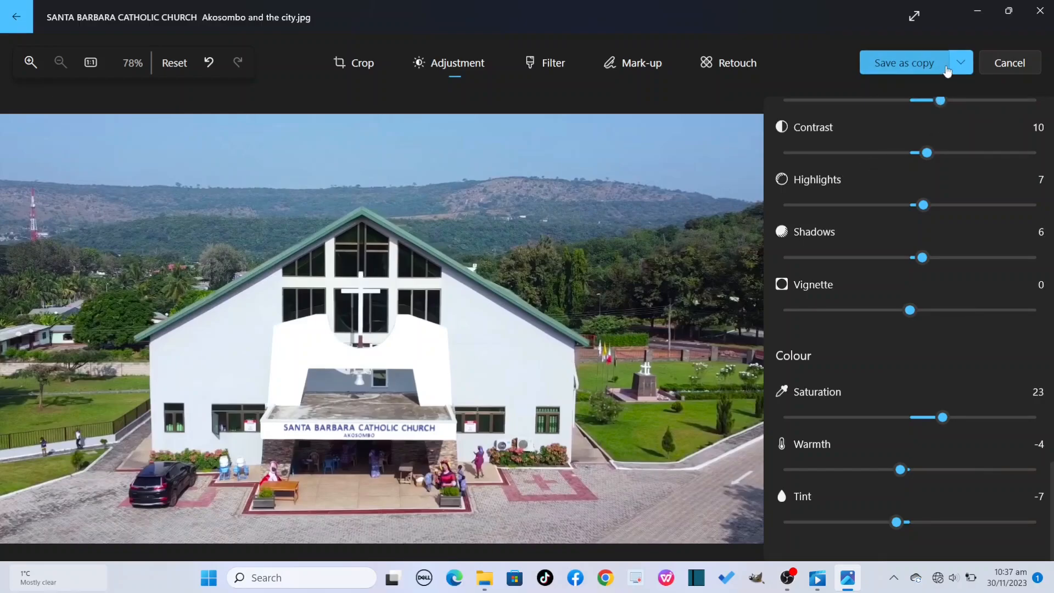
Save the edits over the original image file and minimise the image viewer and Downloads windows.
click(903, 63)
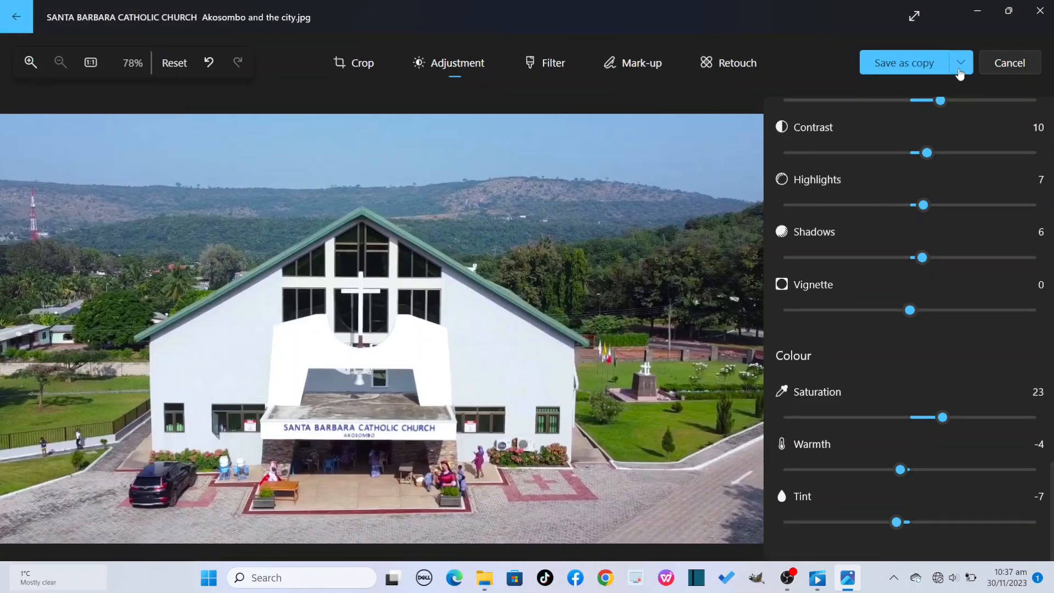
click(960, 74)
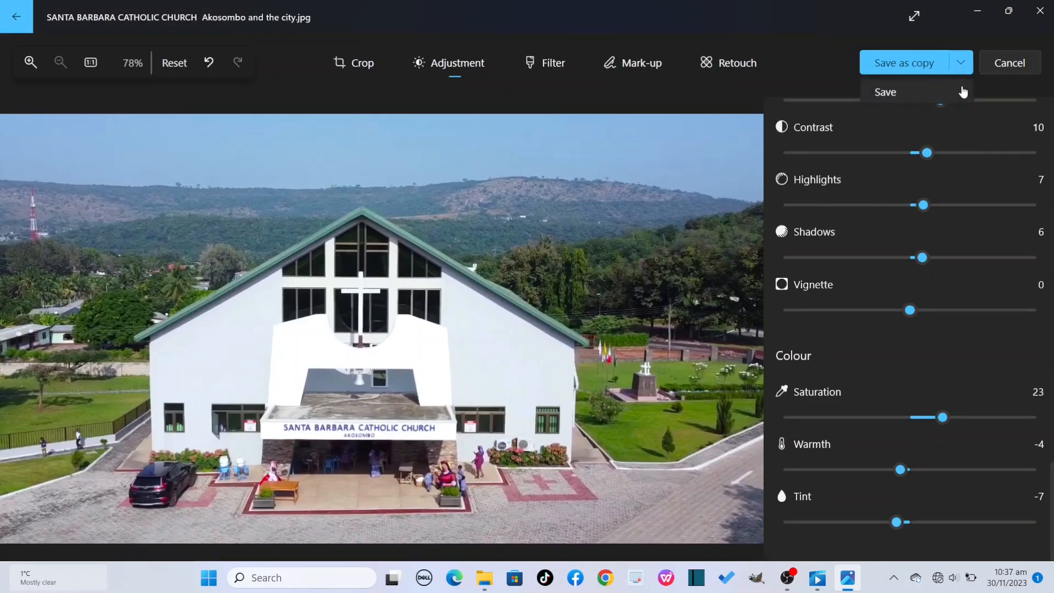
click(908, 92)
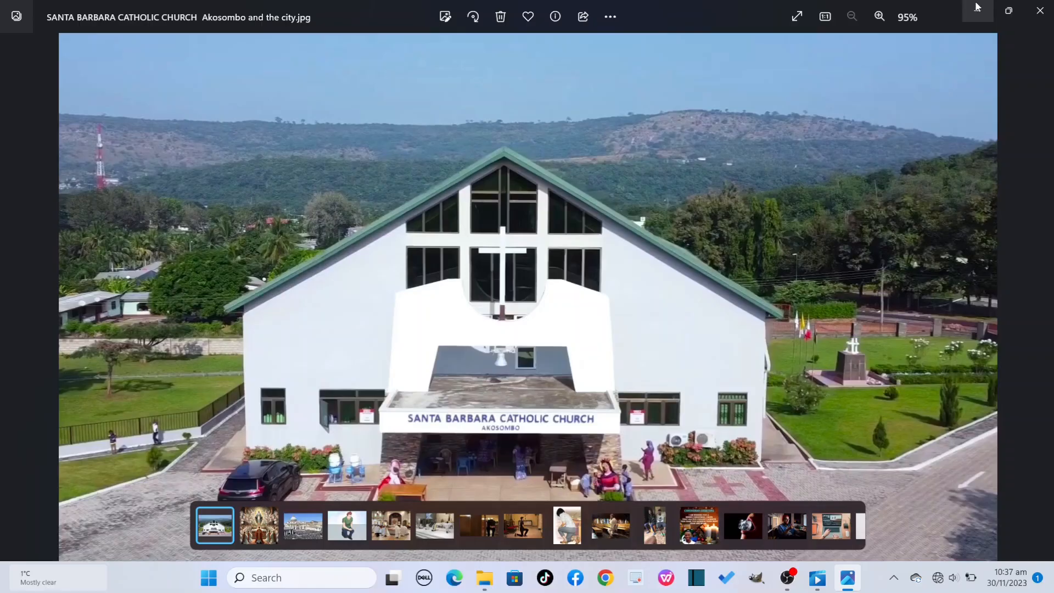
click(978, 7)
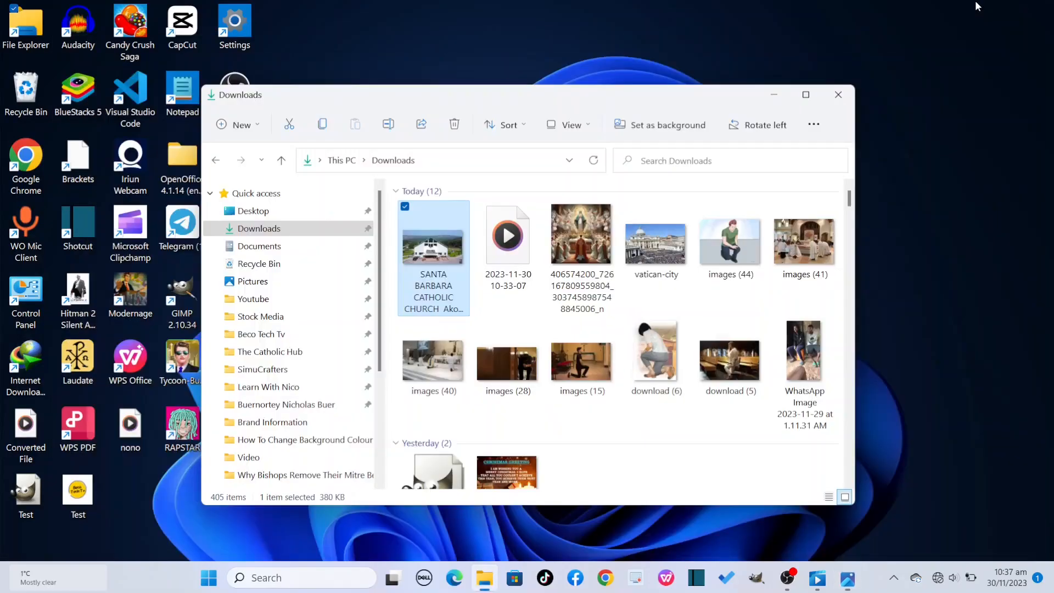
click(780, 93)
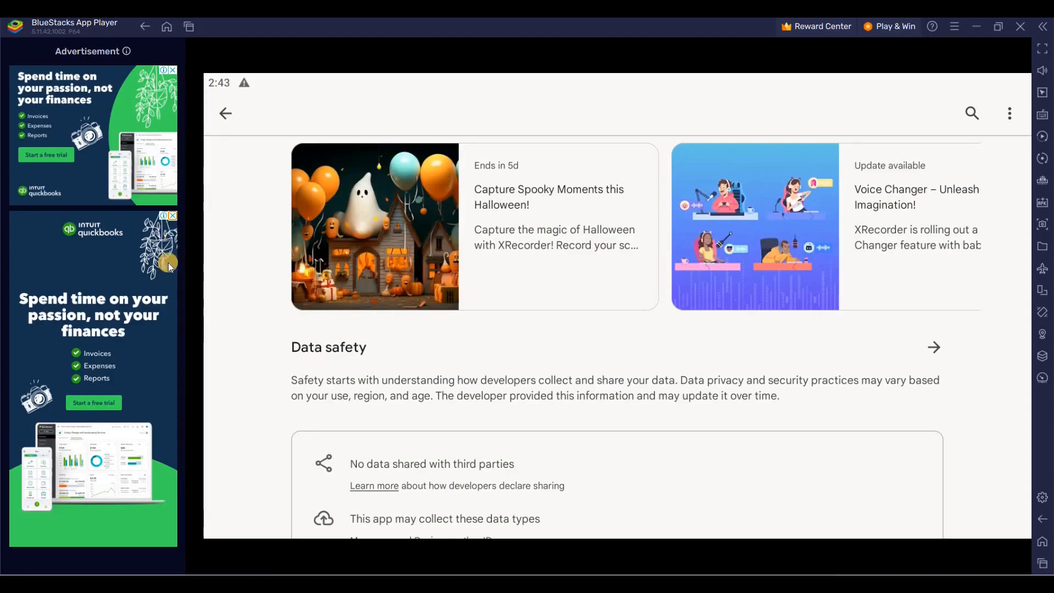
In BlueStacks App Player, dismiss a side advertisement and switch off the ads option in the settings.
click(174, 239)
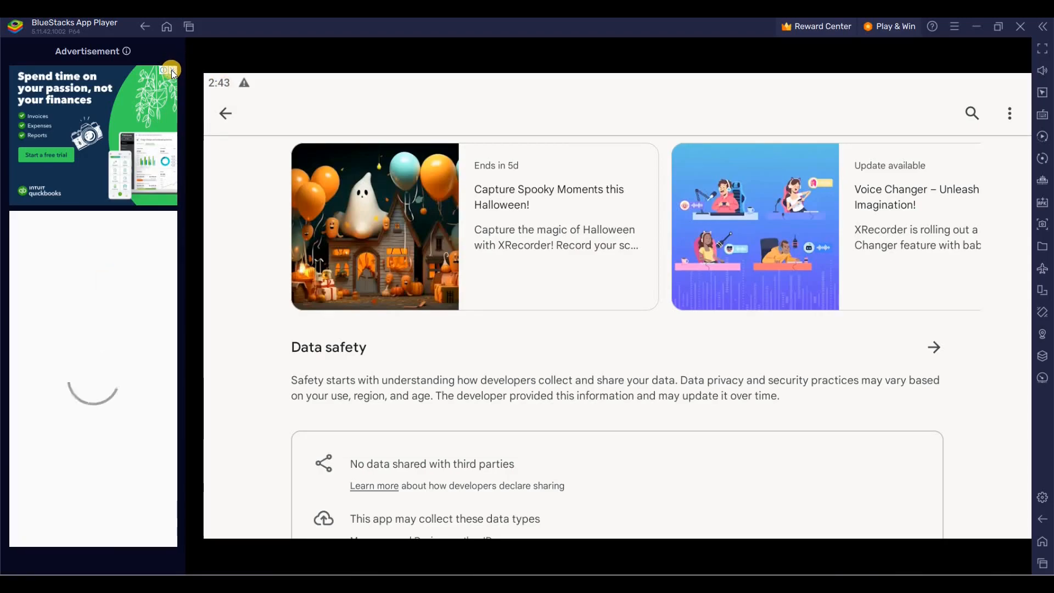
click(169, 27)
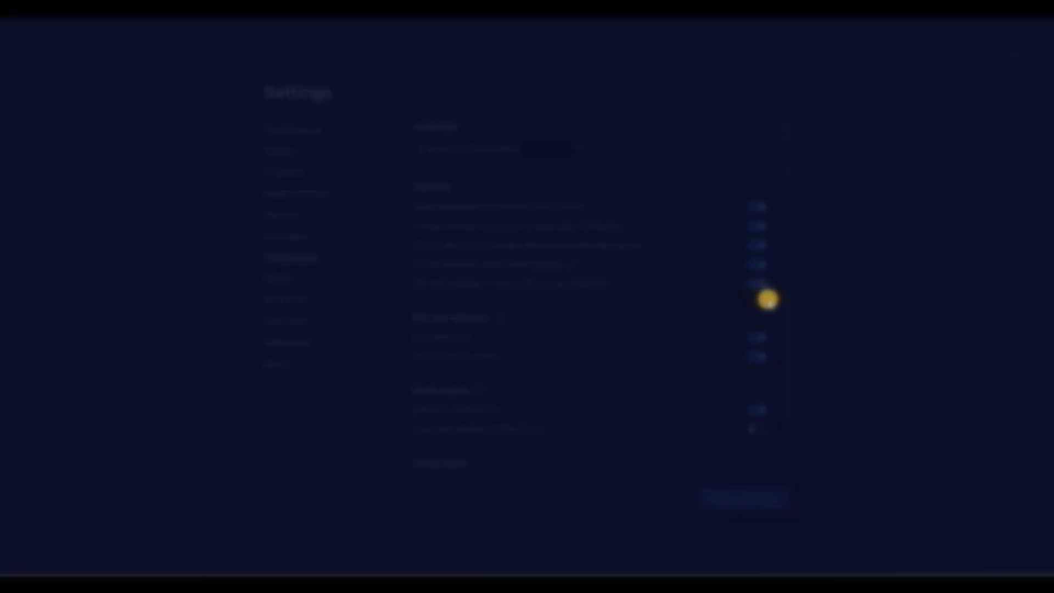
click(765, 299)
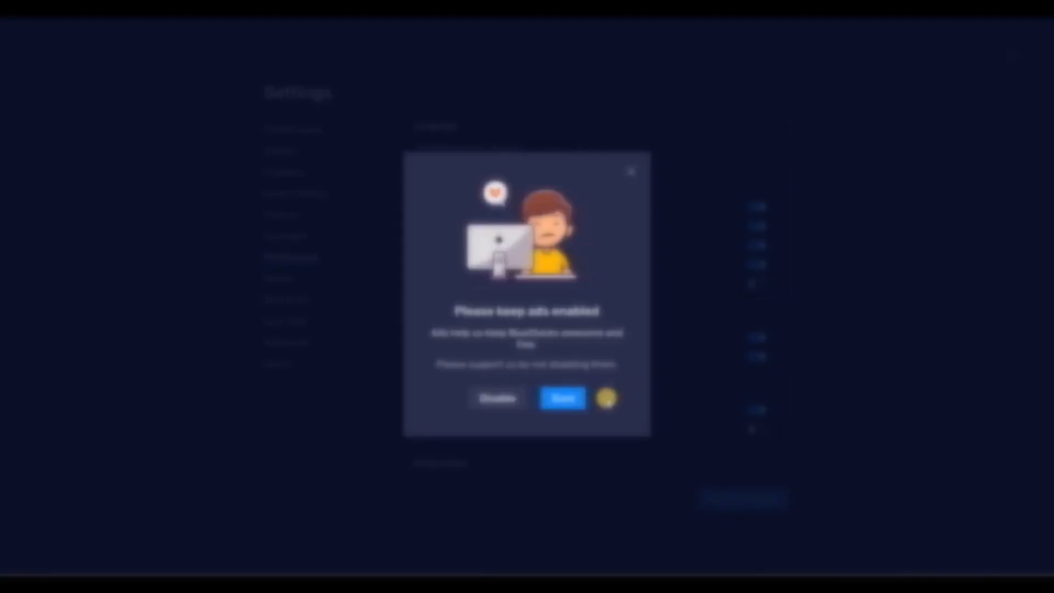